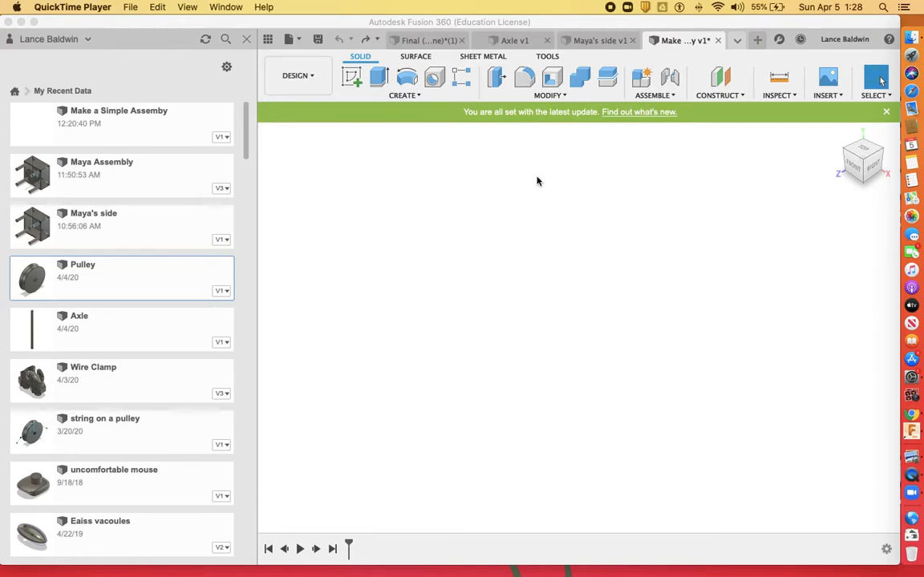
# Create an empty, active component under the root of the unsaved assembly, keeping the default name.
pyautogui.click(474, 227)
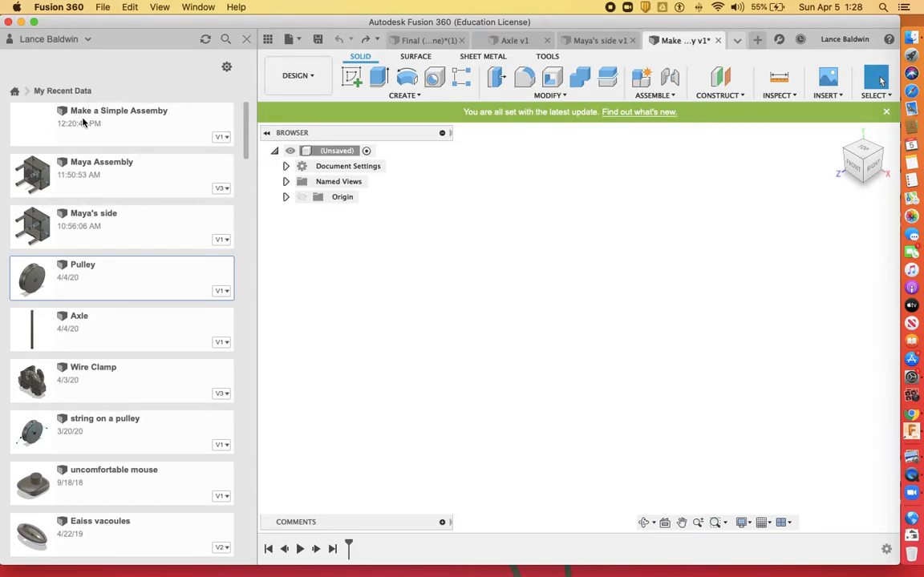
pyautogui.click(647, 97)
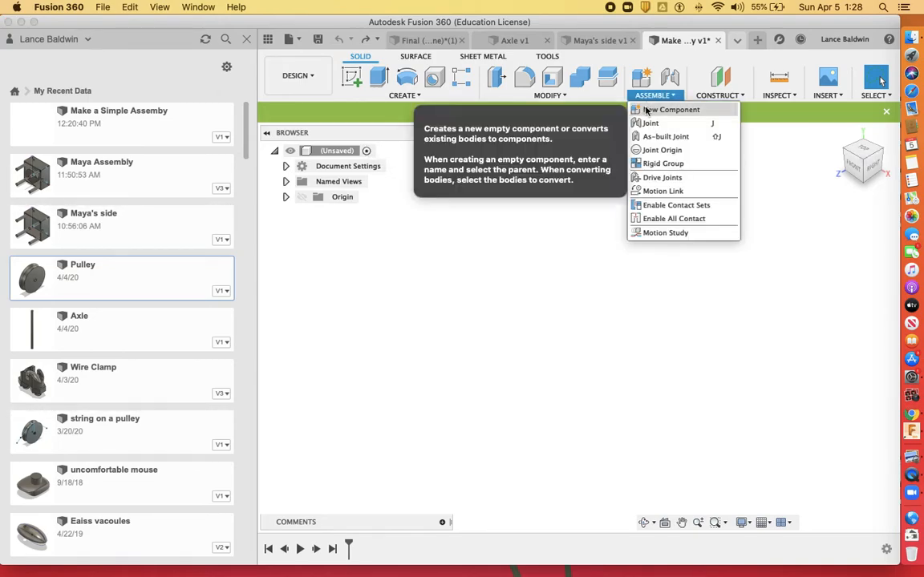
pyautogui.click(646, 110)
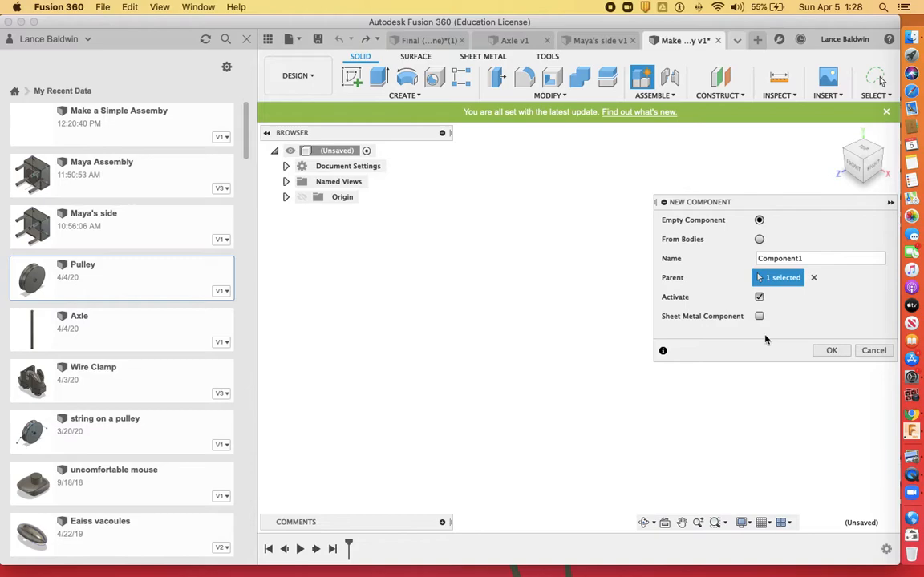
pyautogui.click(834, 350)
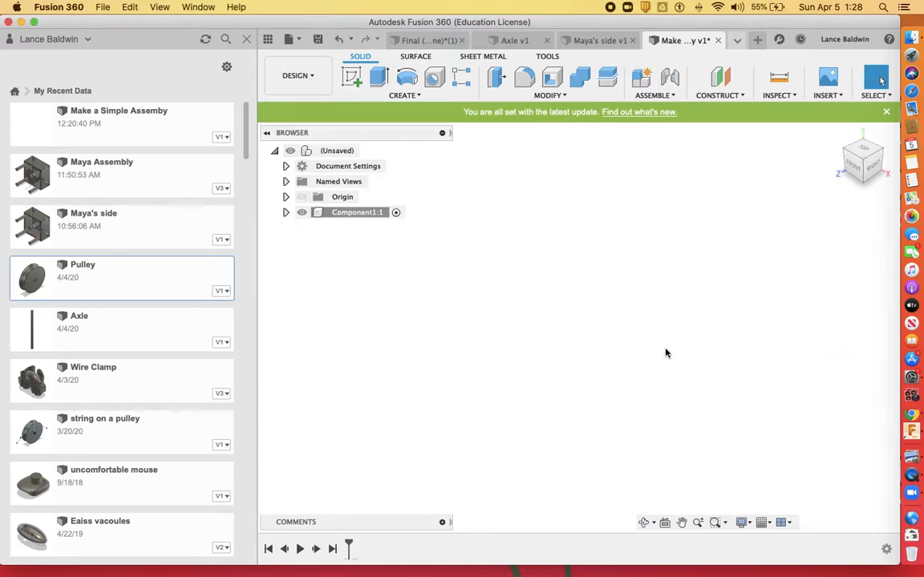
pyautogui.click(368, 216)
# Insert the Axle design into the current design at its default position.
pyautogui.rightClick(164, 332)
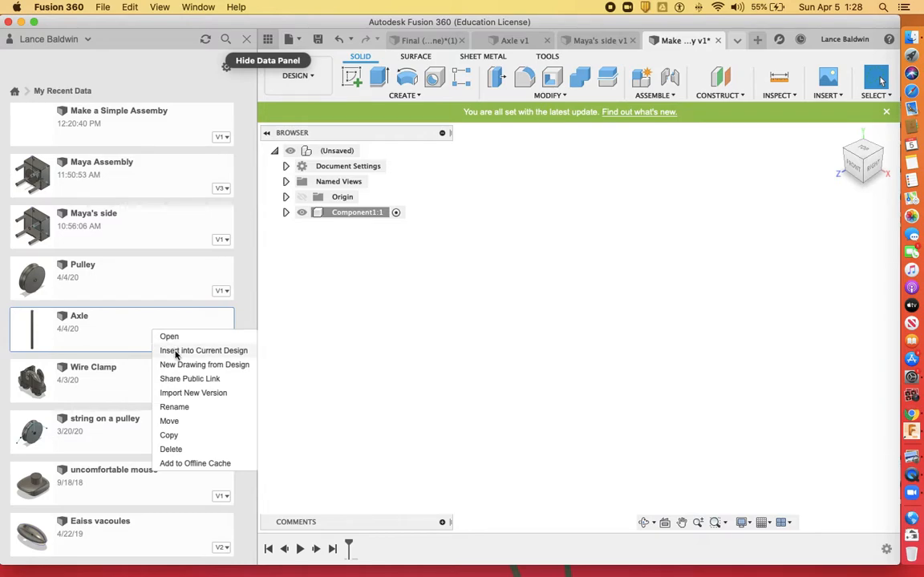
pyautogui.click(178, 353)
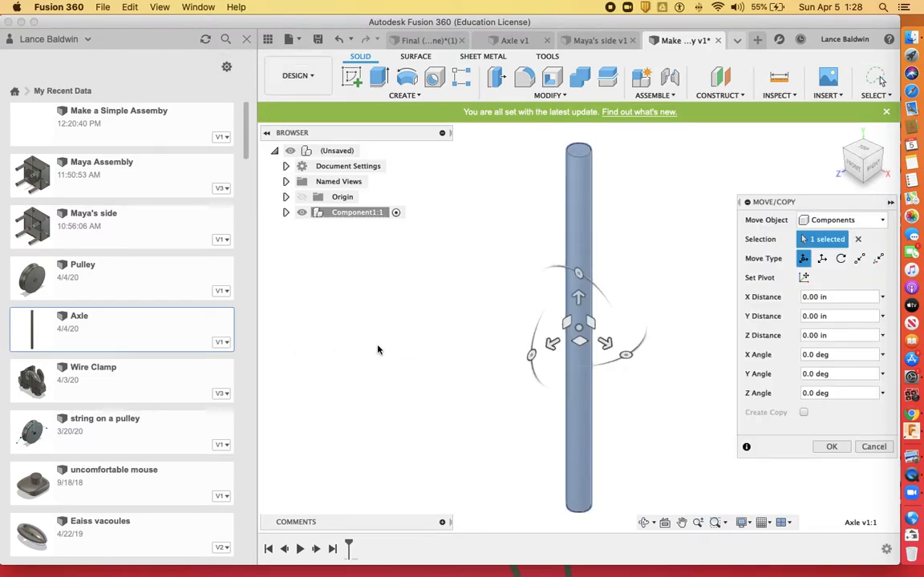
pyautogui.click(833, 448)
# Insert the Pulley design as an unlinked copy at its default position.
pyautogui.rightClick(129, 287)
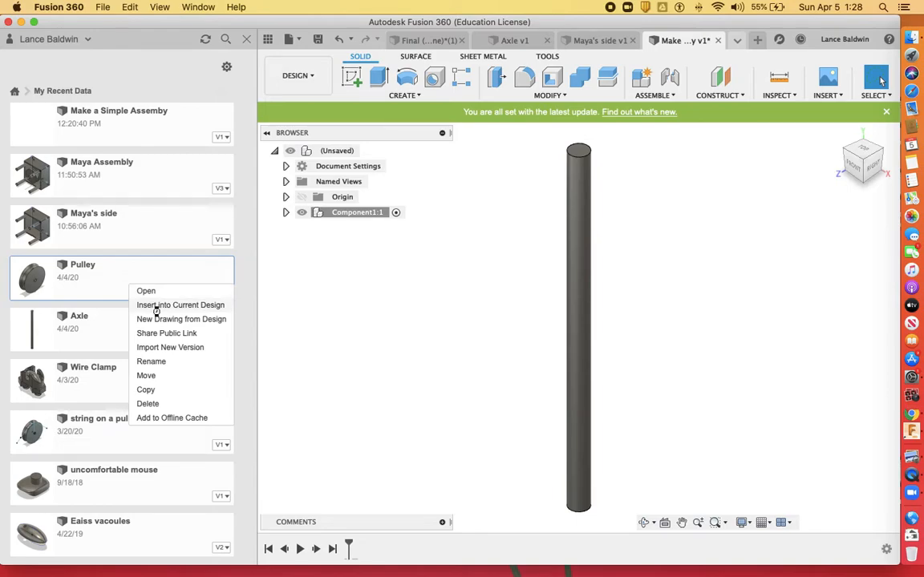
pyautogui.click(155, 306)
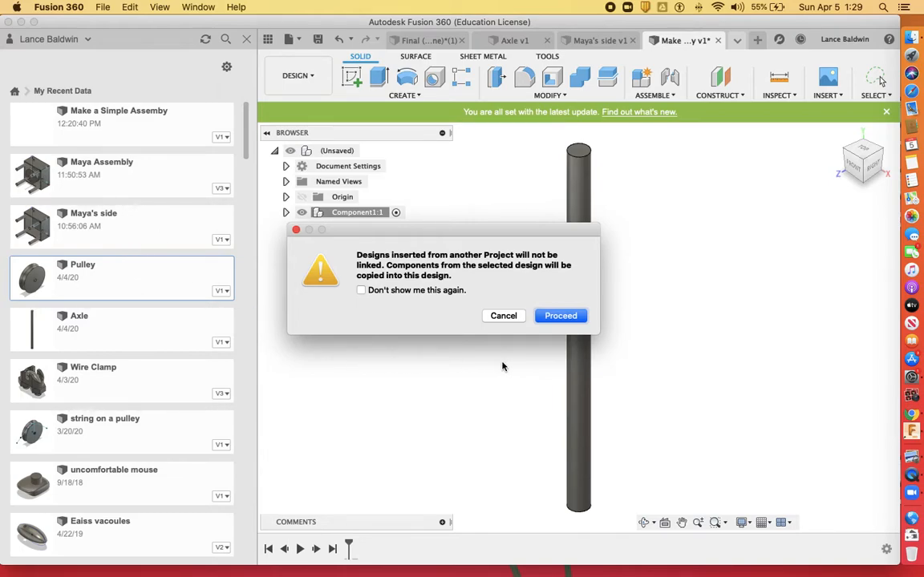
pyautogui.click(549, 318)
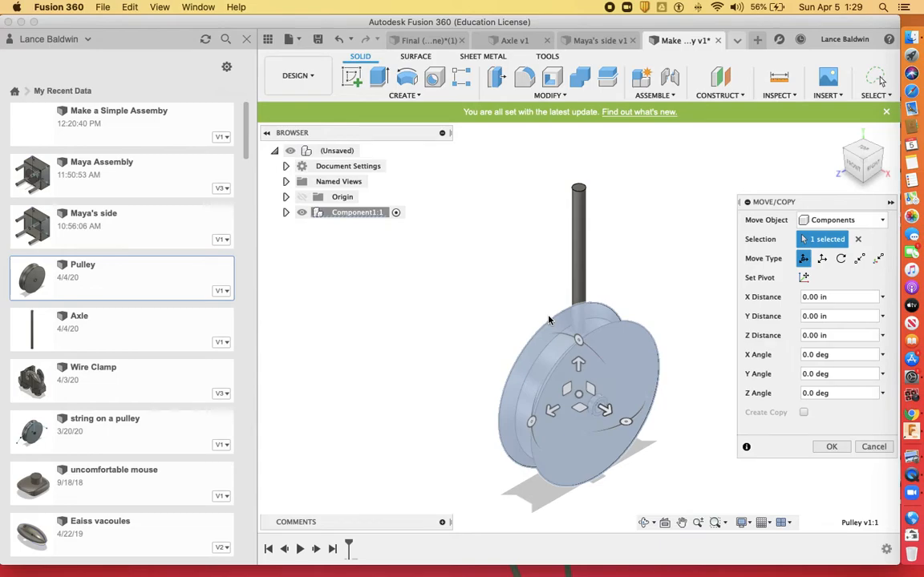
pyautogui.click(831, 448)
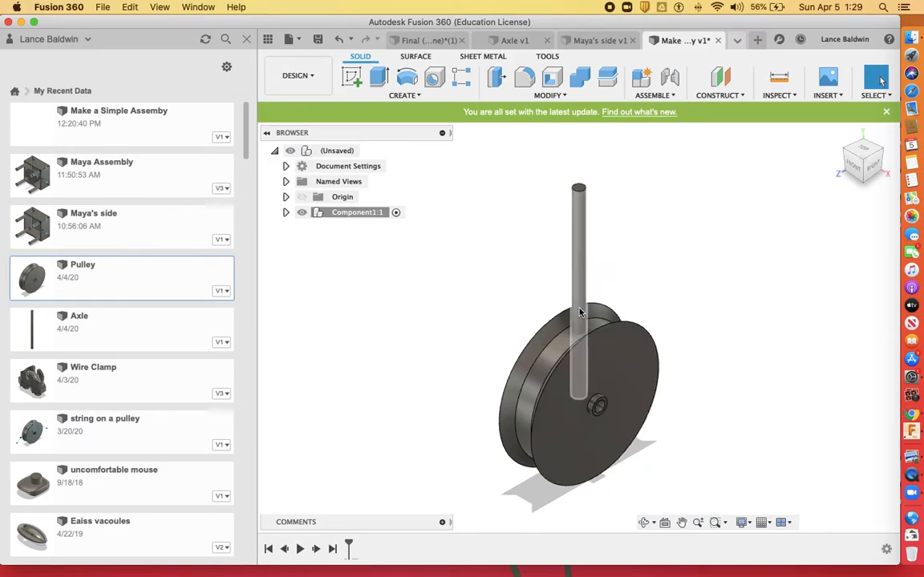
# Start a joint with the axle as first component, using Between Two Faces on its end faces and snapping to its midpoint.
pyautogui.click(670, 79)
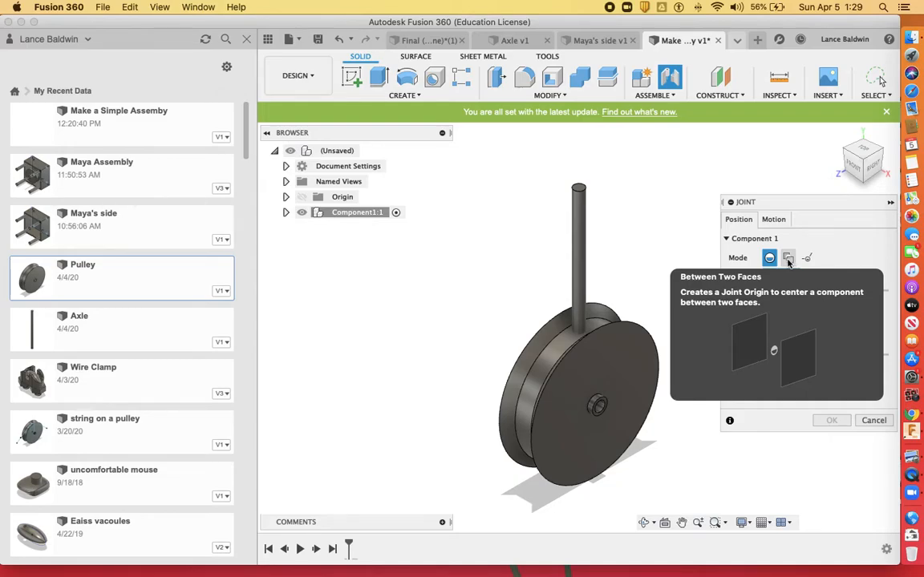
pyautogui.click(788, 258)
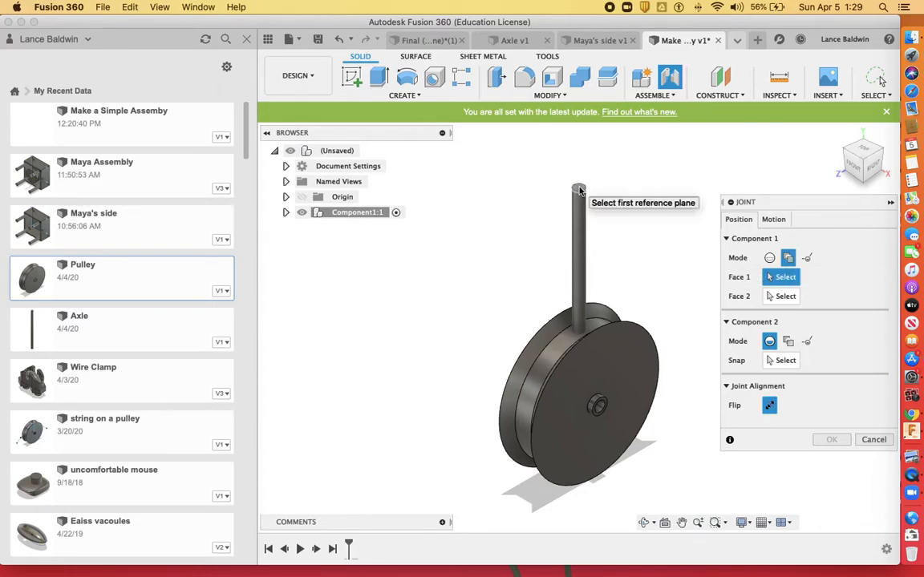
pyautogui.click(579, 190)
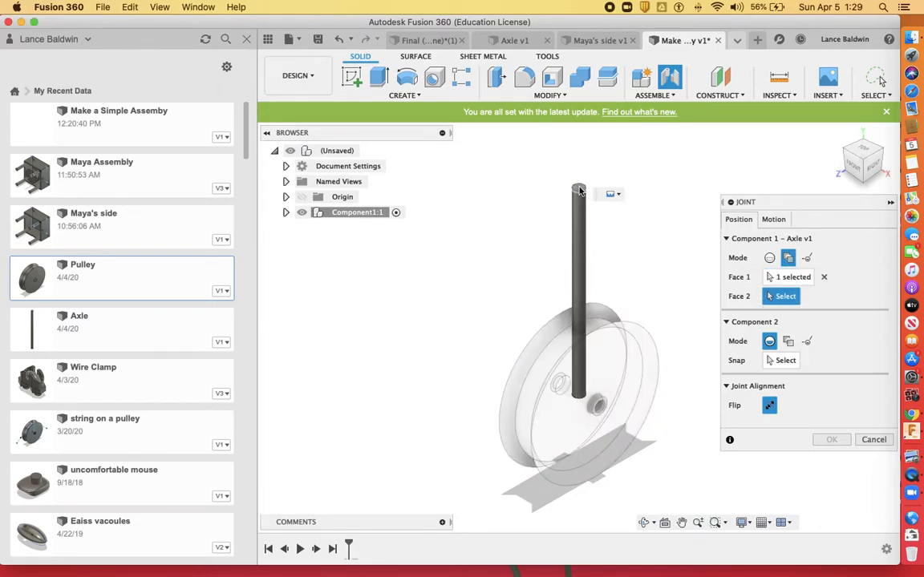
pyautogui.click(579, 397)
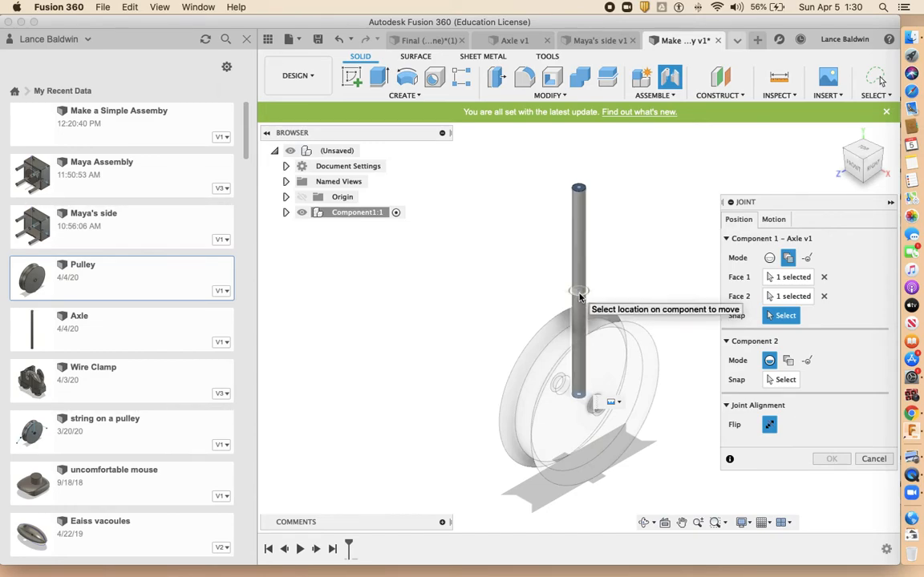
pyautogui.scroll(5, 579, 298)
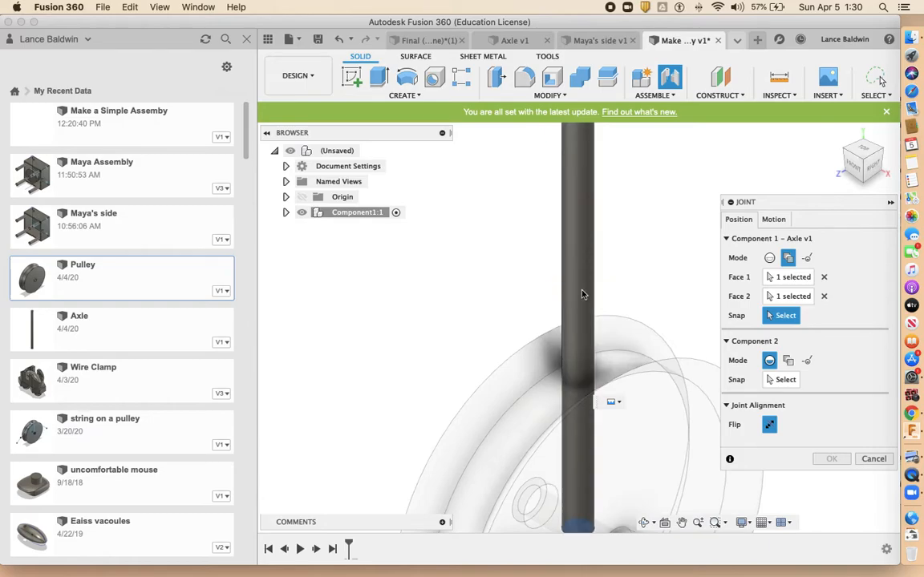
pyautogui.click(579, 290)
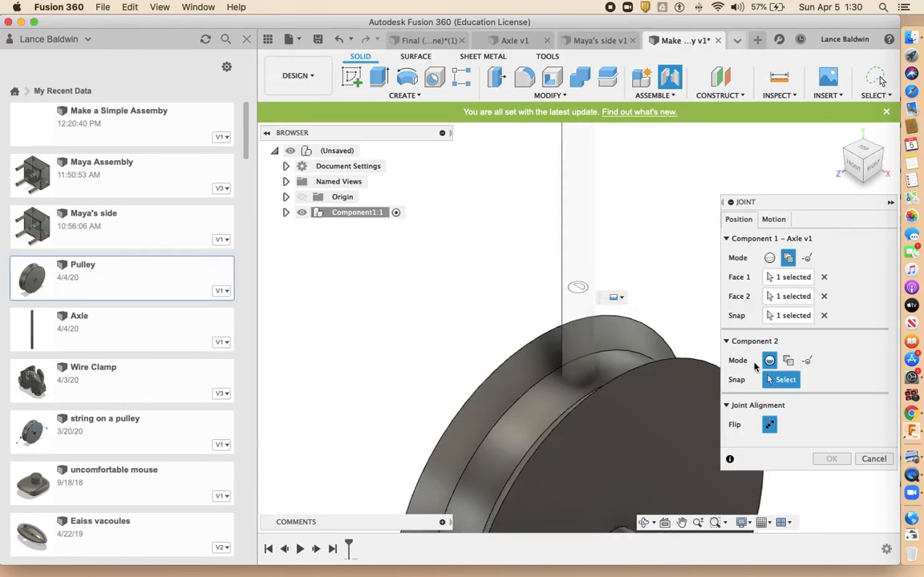
# Complete the joint with the pulley as second component, using Between Two Faces on its outer disc faces and snapping to its centre.
pyautogui.scroll(-3, 614, 316)
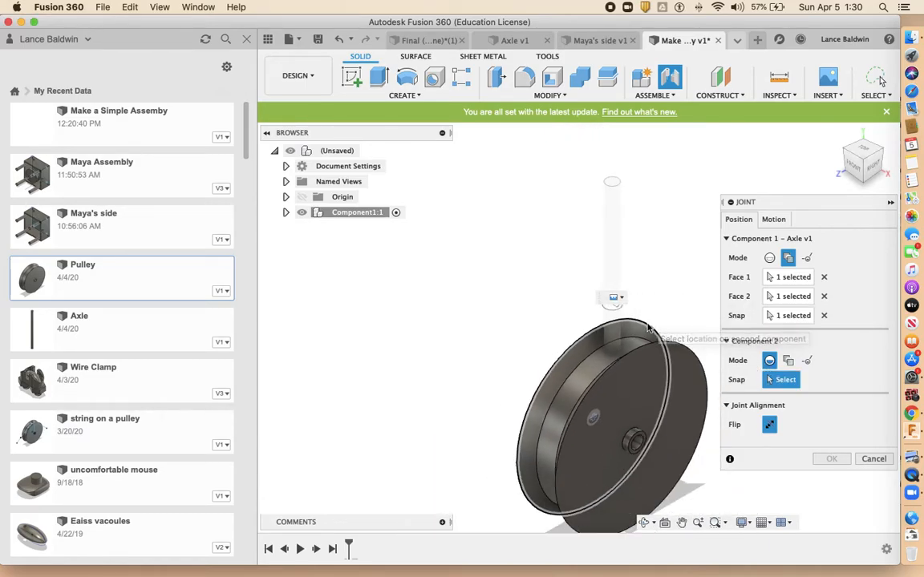
pyautogui.click(590, 355)
pyautogui.moveTo(589, 354); pyautogui.dragTo(490, 348, button='middle')
pyautogui.scroll(-1, 490, 352)
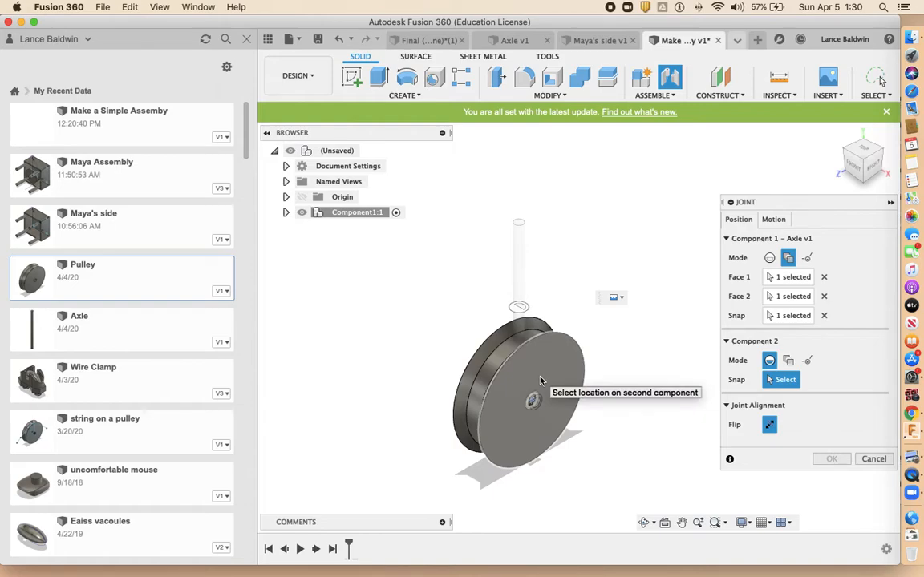
pyautogui.click(788, 362)
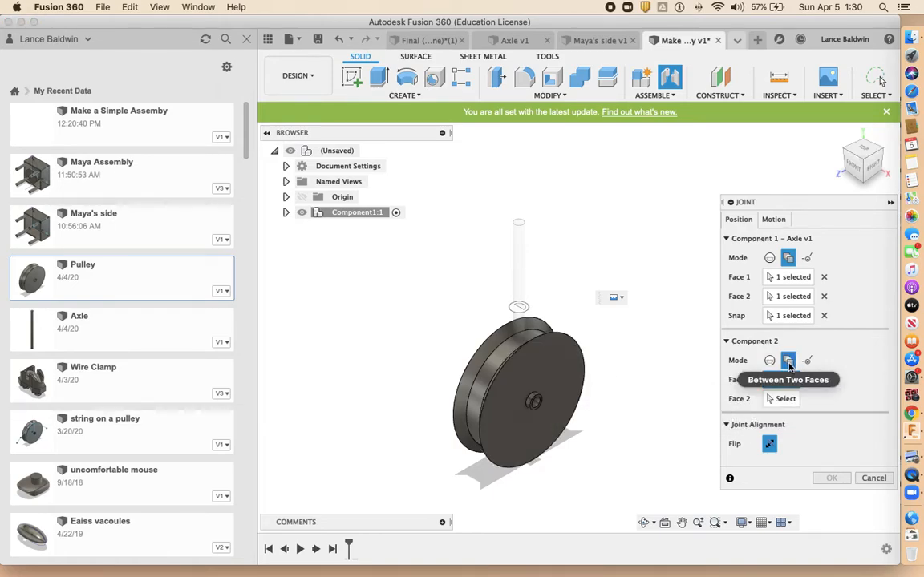
pyautogui.click(555, 380)
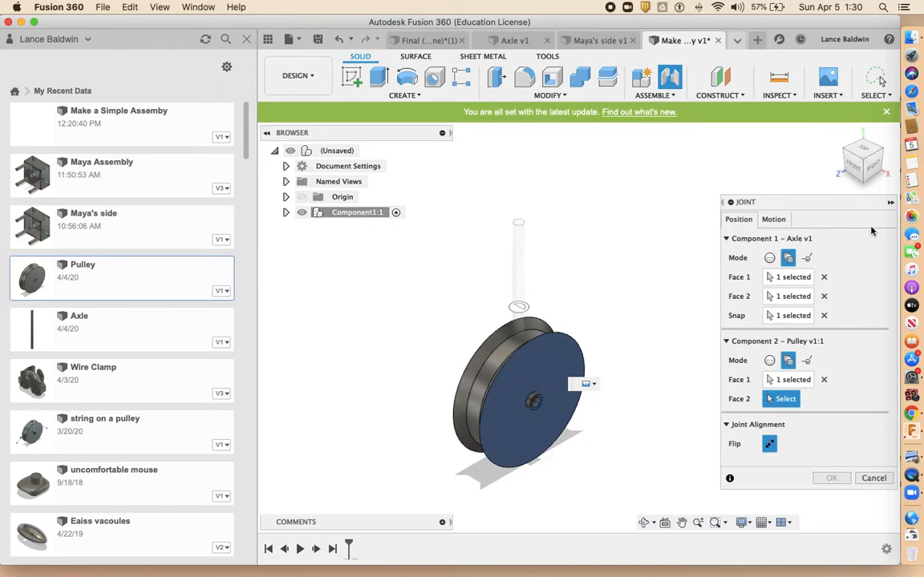
pyautogui.moveTo(862, 162); pyautogui.dragTo(881, 191)
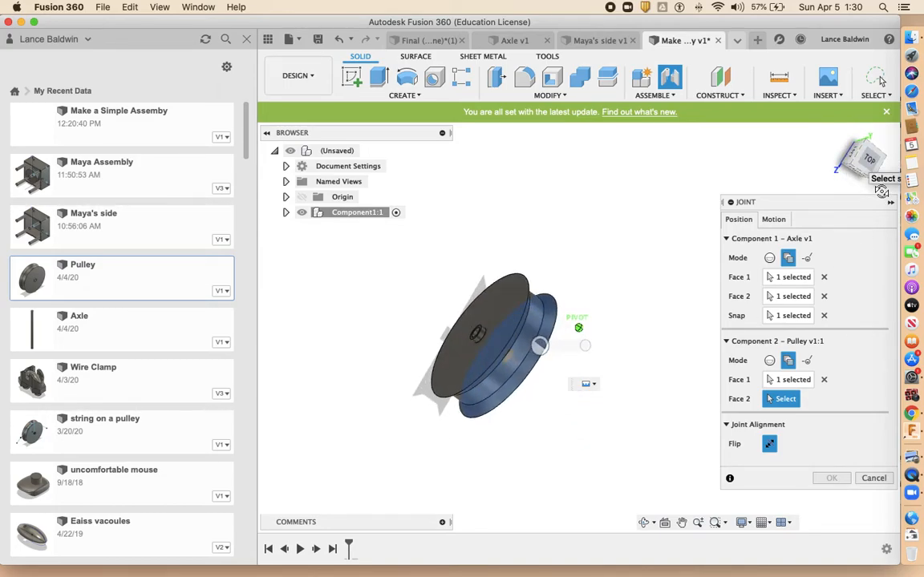
pyautogui.click(508, 315)
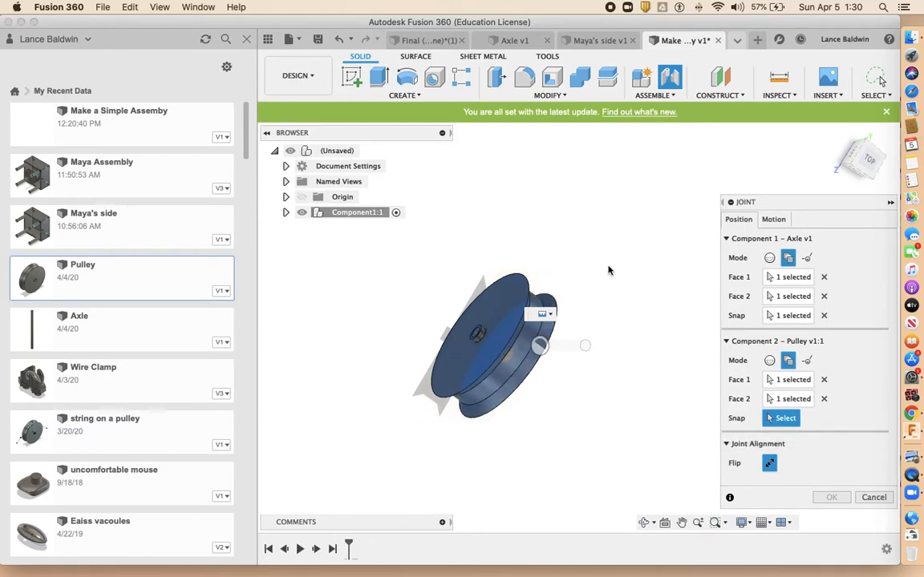
pyautogui.click(496, 351)
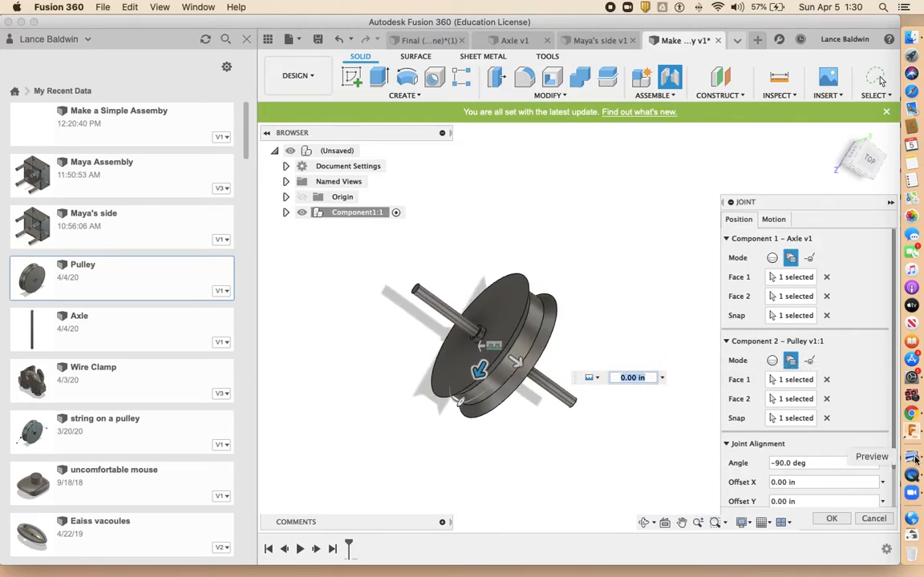
pyautogui.click(834, 520)
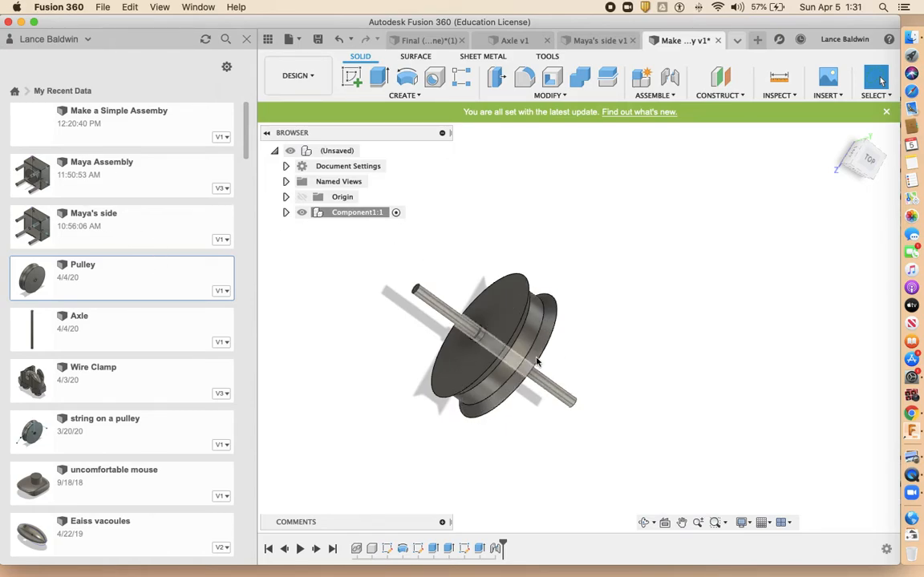
# Insert the Maya's side design into the current design at its default position.
pyautogui.rightClick(140, 235)
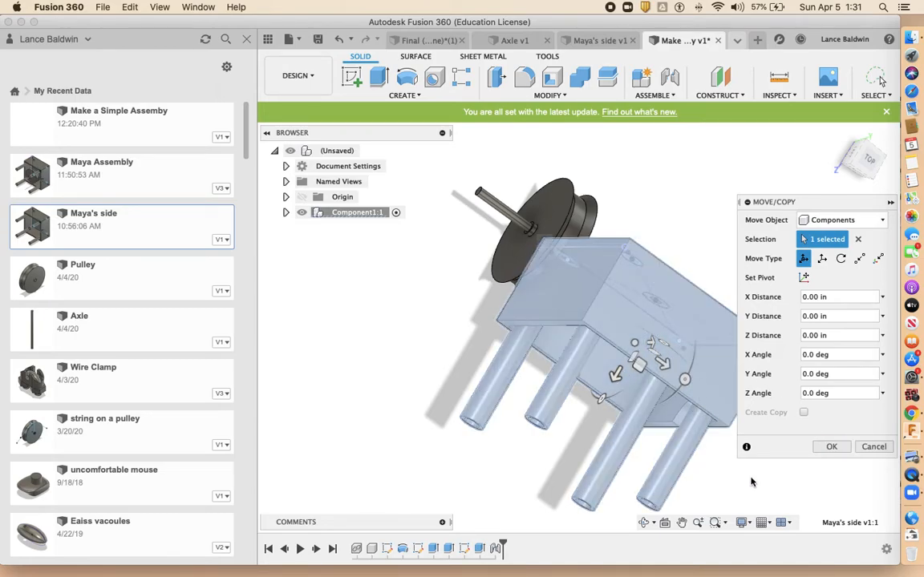
pyautogui.click(830, 451)
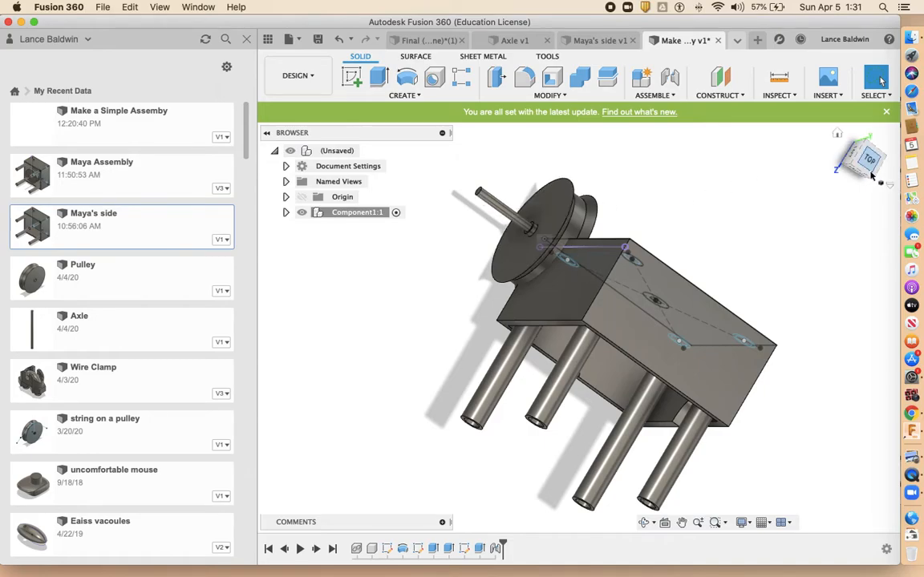
# Start a second joint with the centre of the axle's free end face as the first snap.
pyautogui.moveTo(862, 158); pyautogui.dragTo(874, 163)
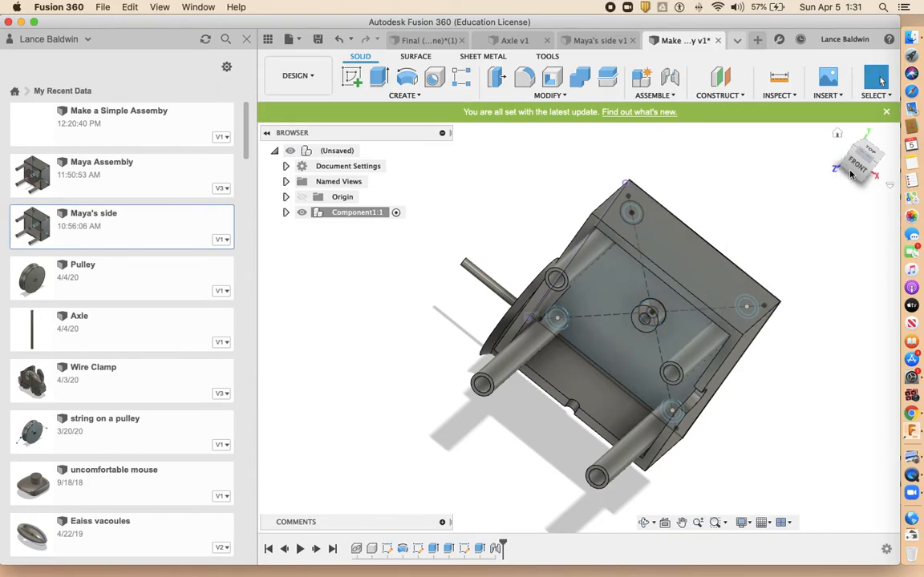
pyautogui.moveTo(851, 148); pyautogui.dragTo(874, 160)
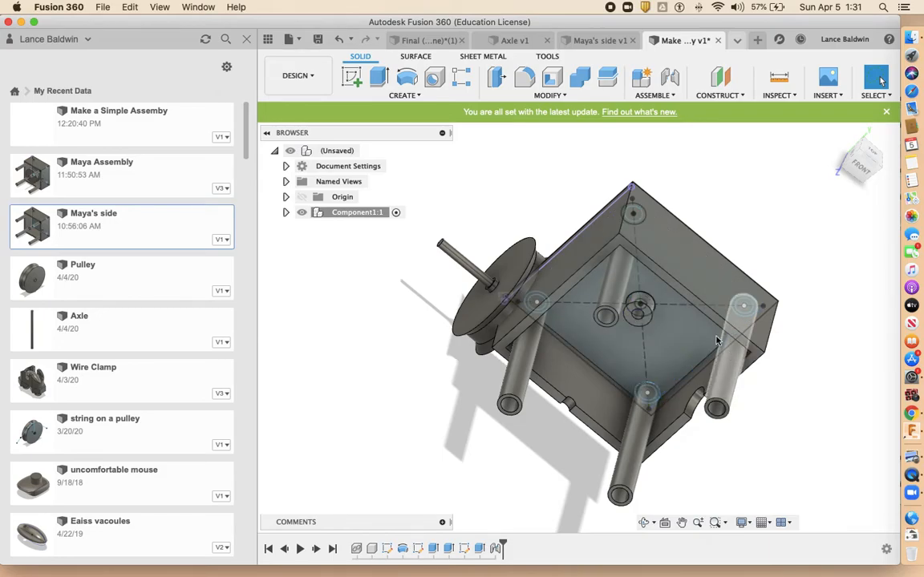
pyautogui.click(670, 78)
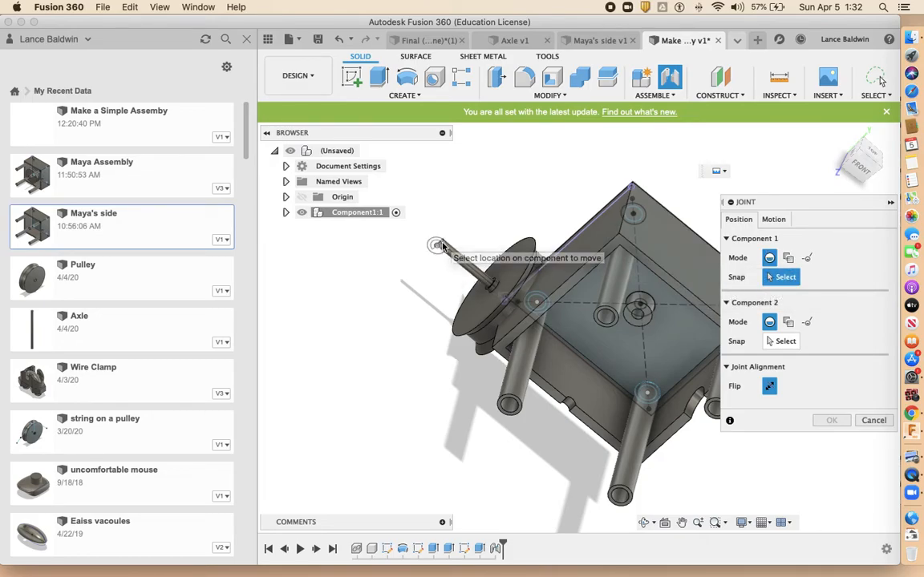
pyautogui.scroll(1, 441, 245)
pyautogui.scroll(3, 442, 245)
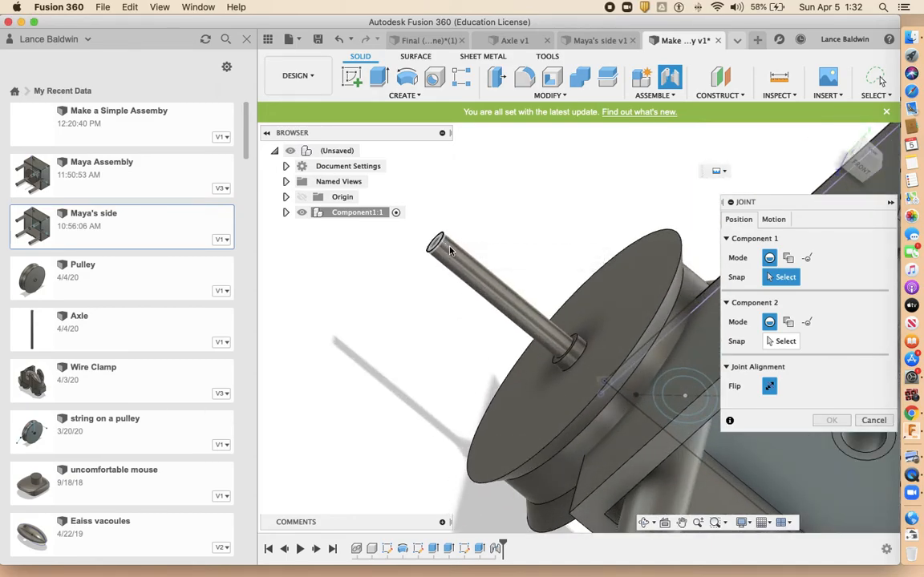
pyautogui.click(441, 245)
# Complete the joint by snapping the axle end to the circle centre at the central boss inside Maya's side, with zero offsets.
pyautogui.scroll(-4, 465, 266)
pyautogui.scroll(-1, 462, 263)
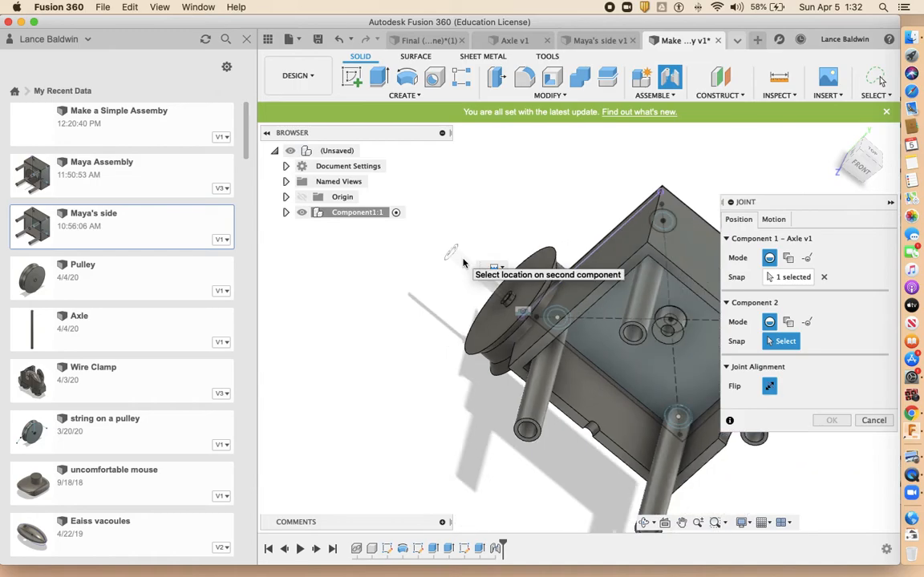
pyautogui.scroll(2, 465, 260)
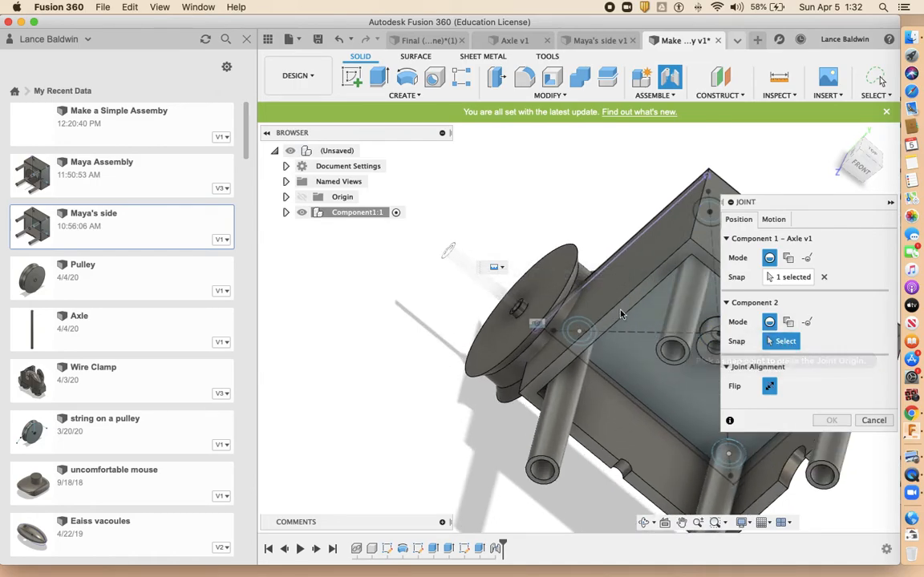
pyautogui.moveTo(623, 301); pyautogui.dragTo(447, 301, button='middle')
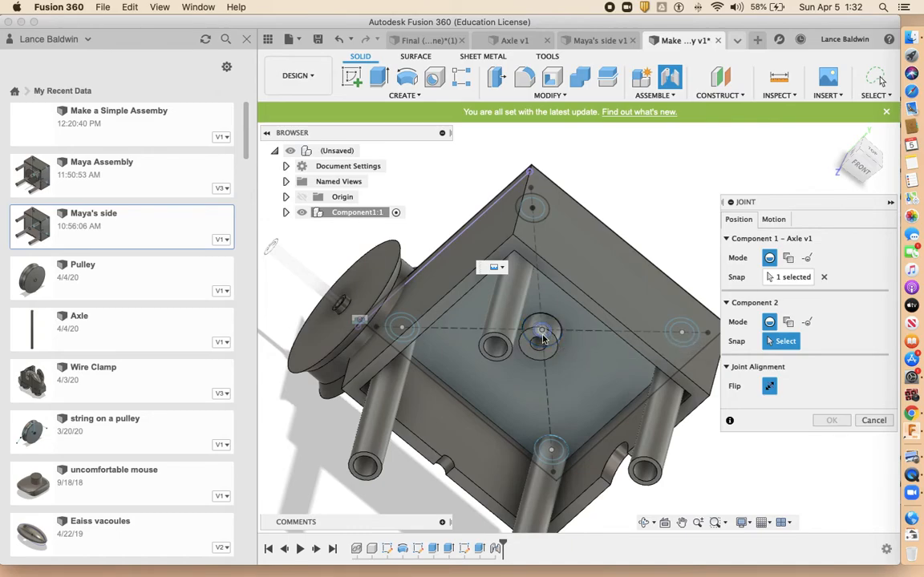
pyautogui.scroll(5, 543, 339)
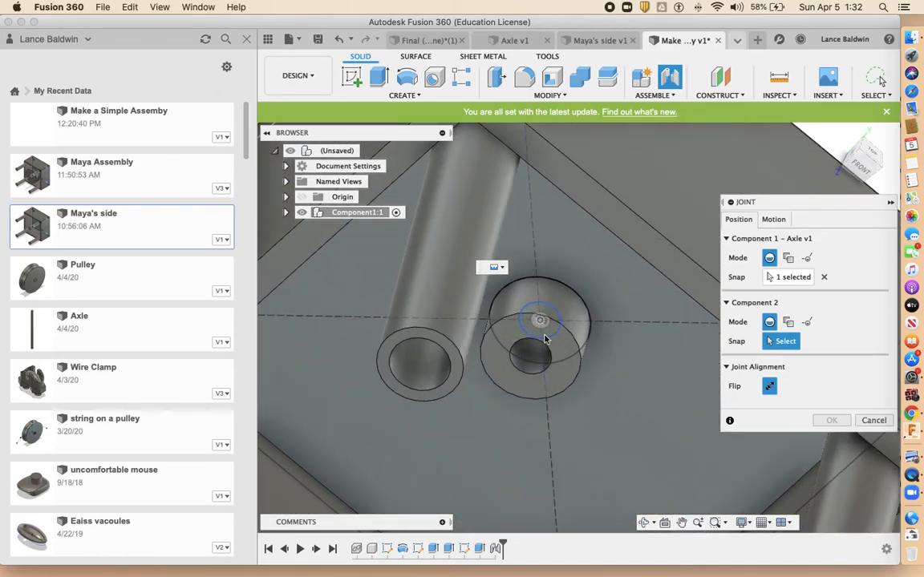
pyautogui.click(546, 341)
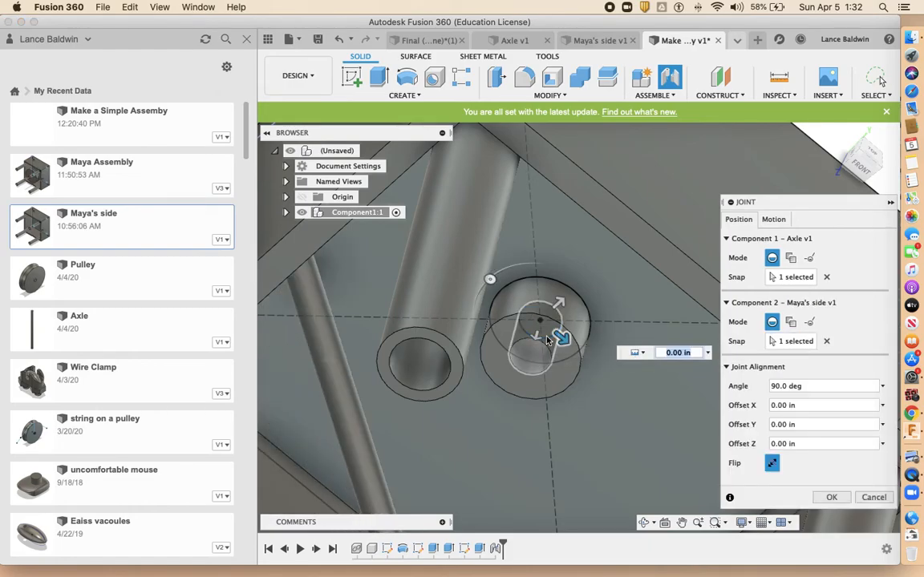
pyautogui.scroll(-5, 547, 341)
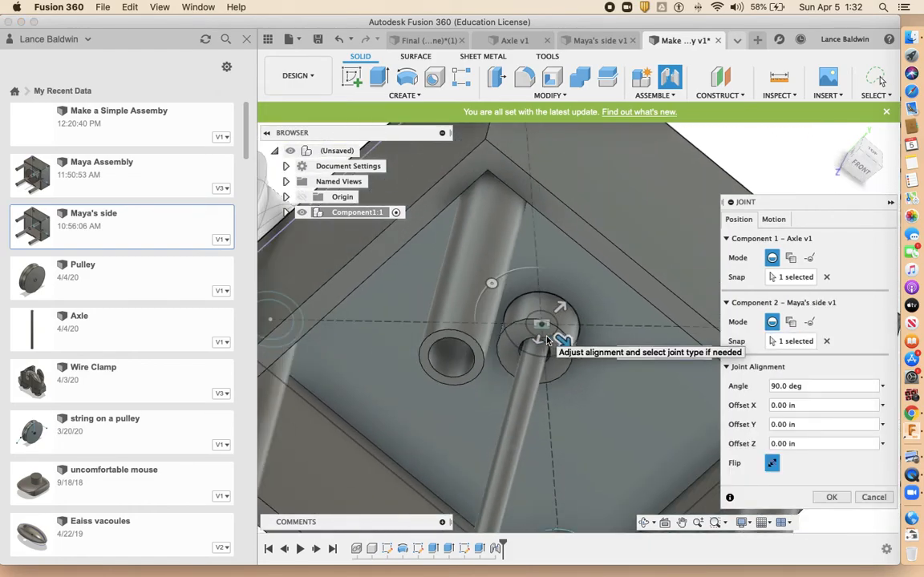
pyautogui.scroll(-3, 546, 341)
pyautogui.scroll(-2, 547, 341)
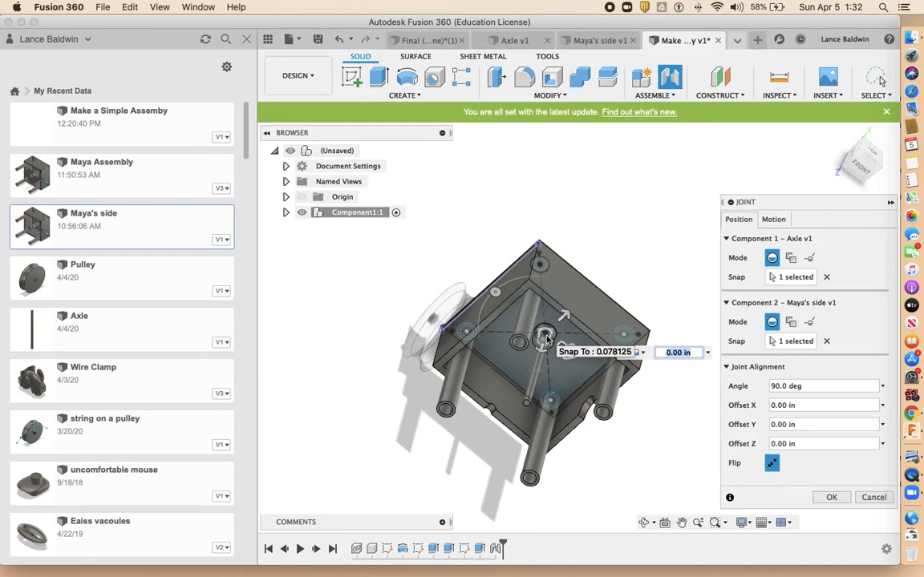
pyautogui.moveTo(609, 473); pyautogui.dragTo(610, 411, button='middle')
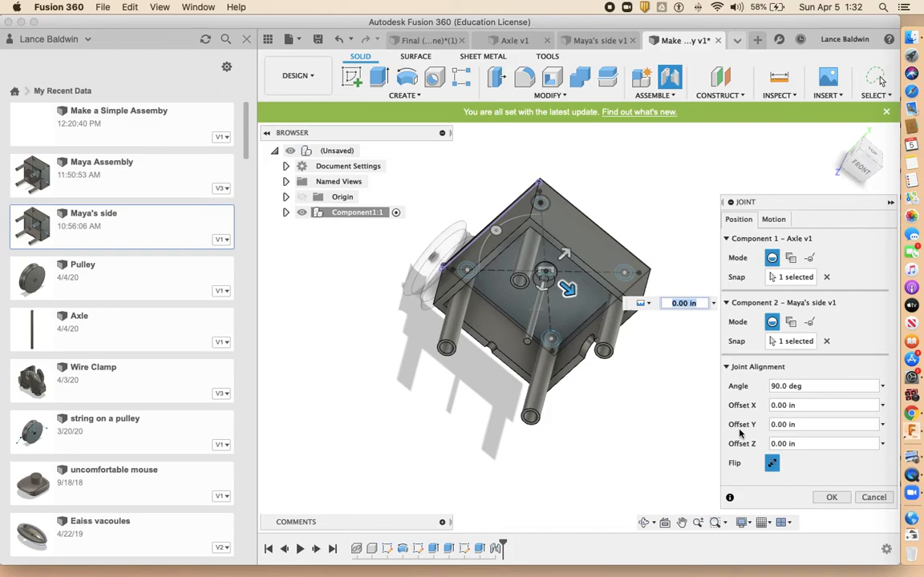
pyautogui.click(832, 497)
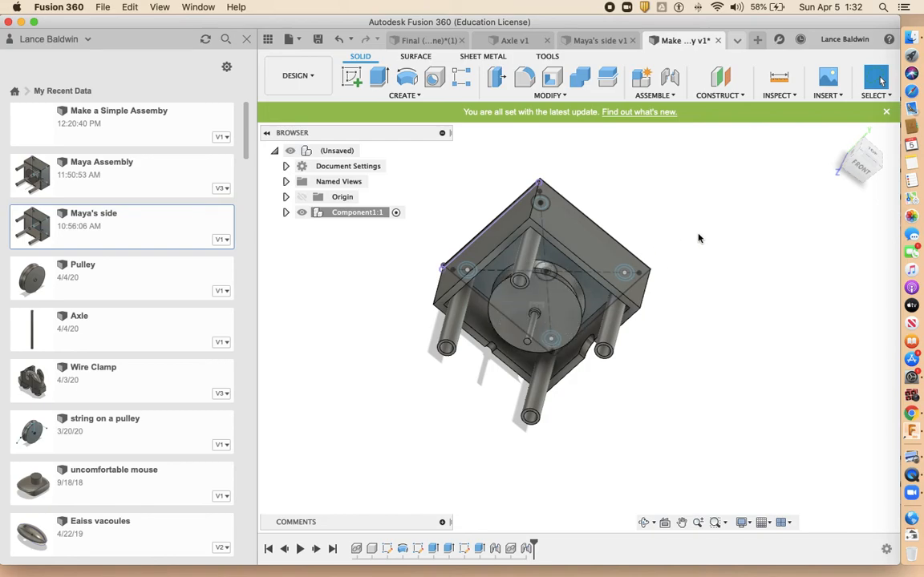
pyautogui.moveTo(879, 169)
pyautogui.mouseDown()
pyautogui.moveTo(827, 146)
pyautogui.moveTo(790, 109)
pyautogui.moveTo(789, 90)
pyautogui.moveTo(793, 142)
pyautogui.mouseUp()
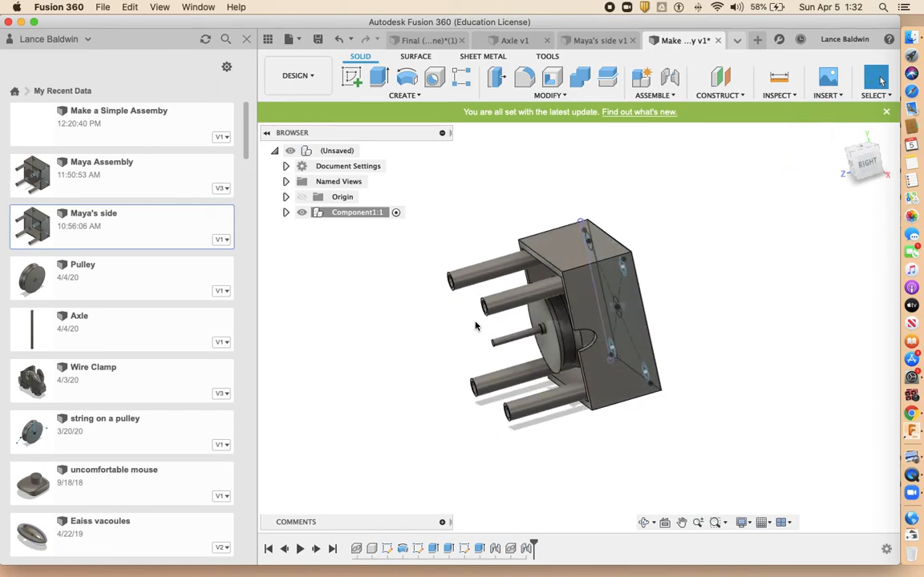